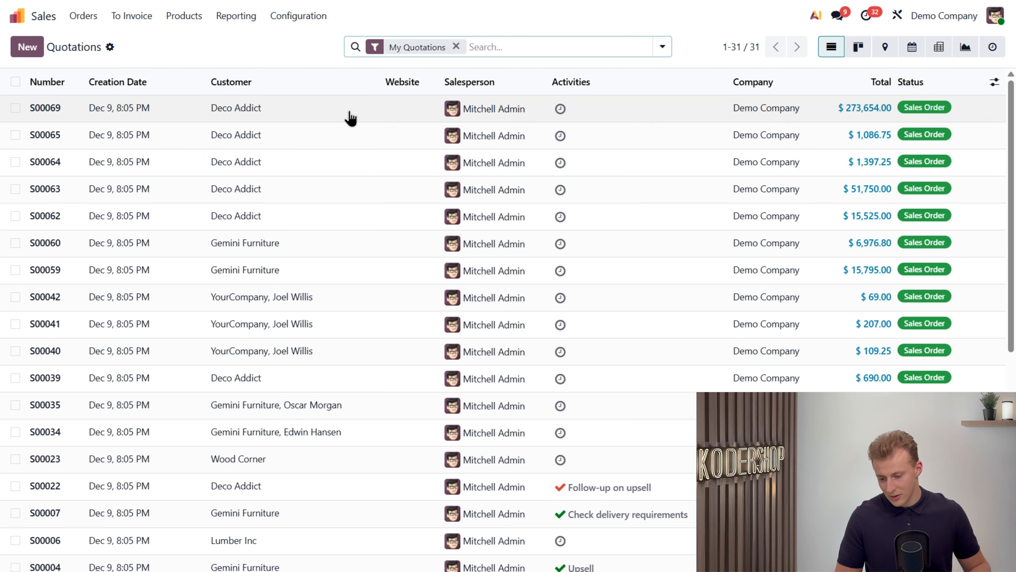
Step: Enable the Commissions feature in the Sales invoicing settings and save the settings
left_click(310, 18)
left_click(318, 42)
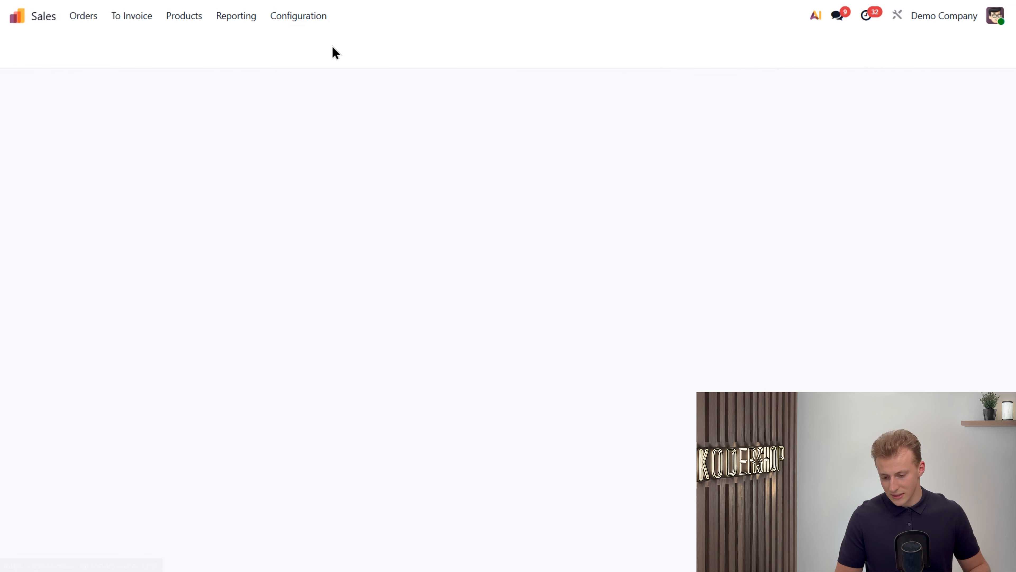
left_click_drag(1012, 106, 1012, 288)
scroll(342, 418, "down", 10)
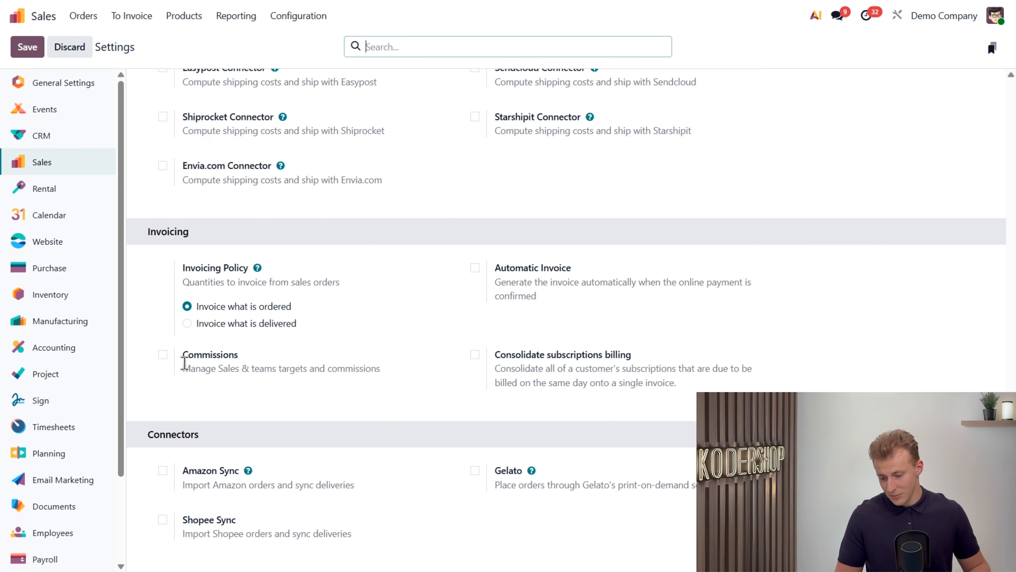
left_click(162, 354)
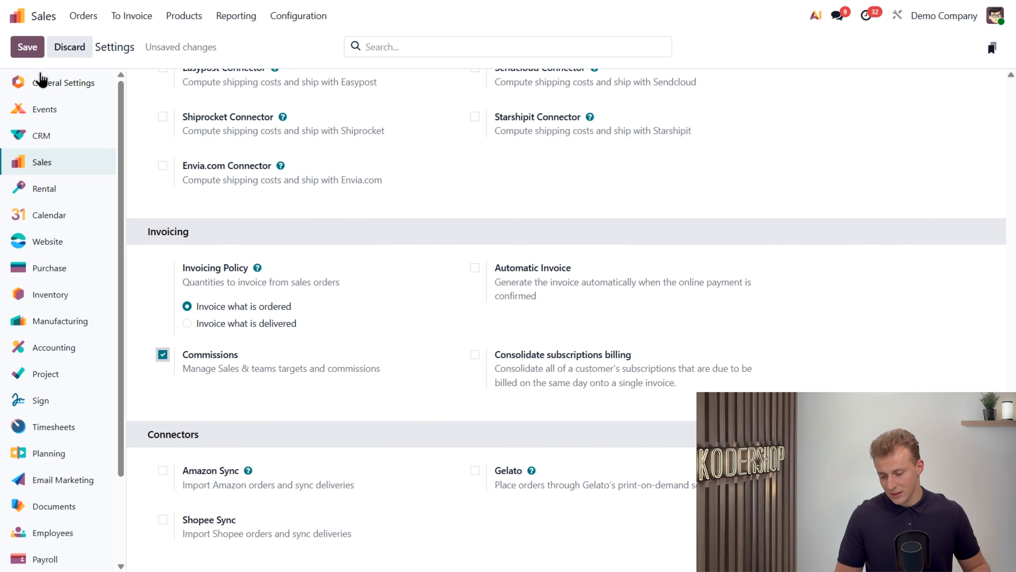
left_click(27, 46)
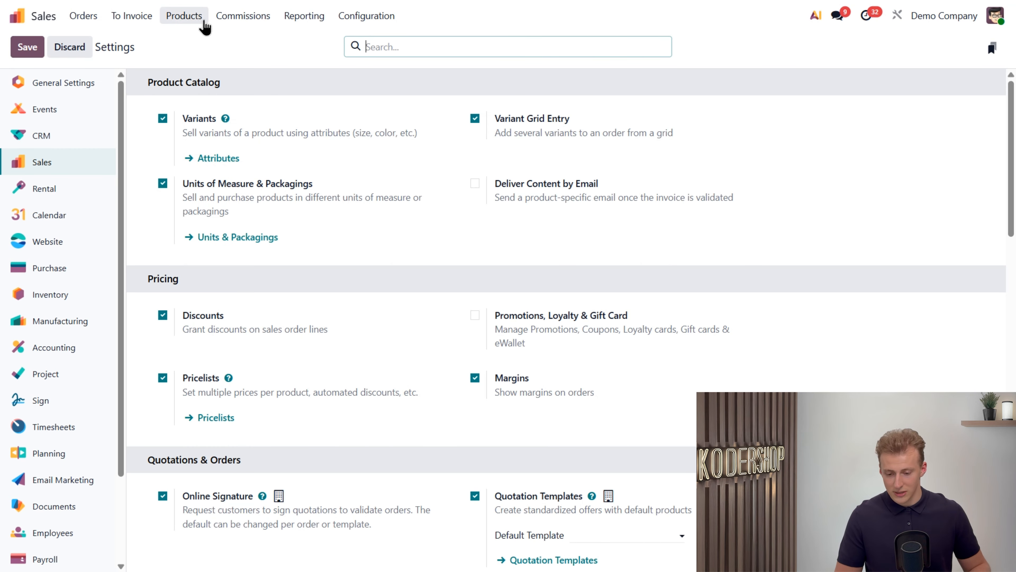
Step: Create a new commission plan named "Salesperson 2025"
left_click(248, 17)
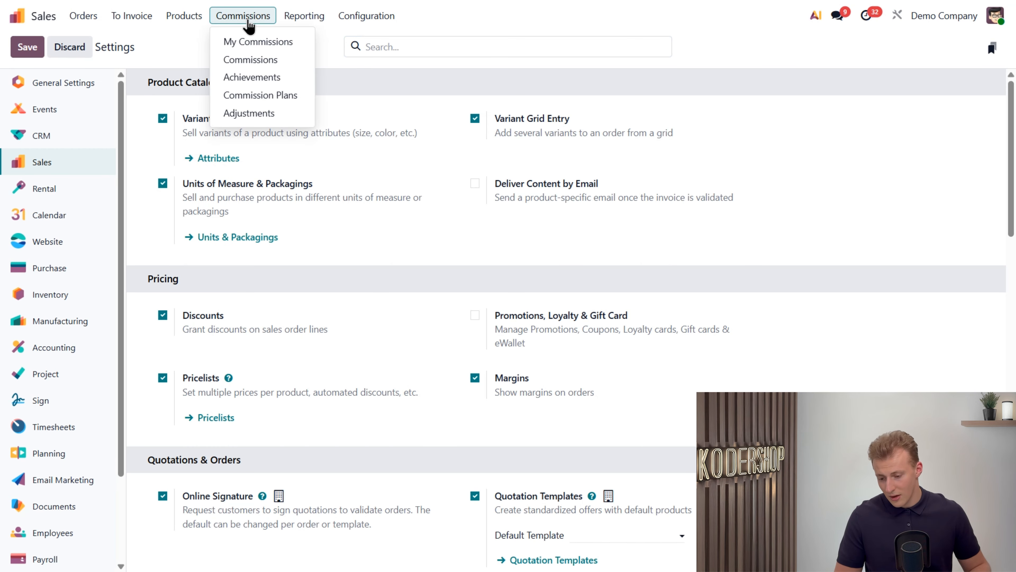
left_click(260, 95)
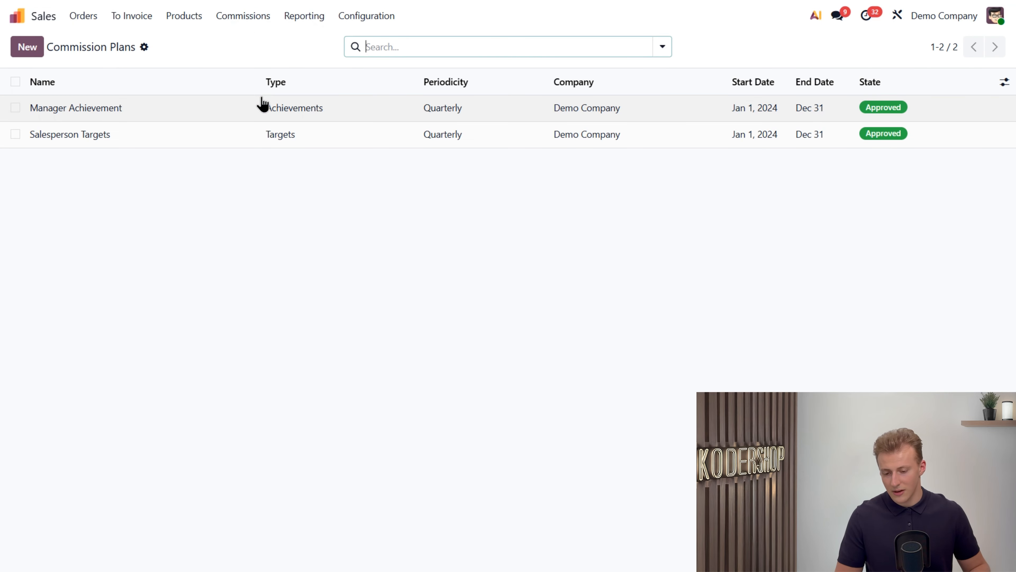
left_click(34, 55)
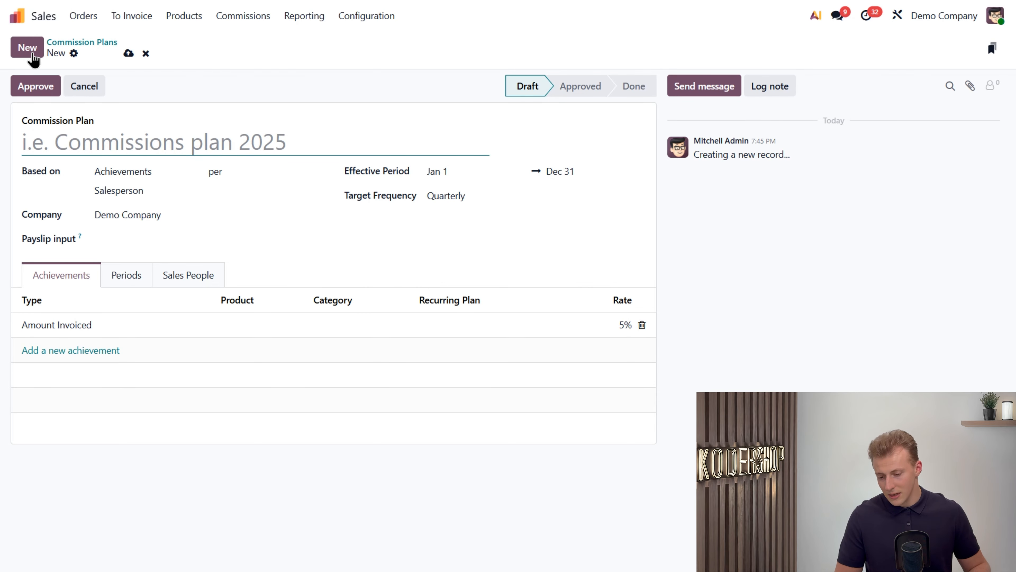
type("Sales")
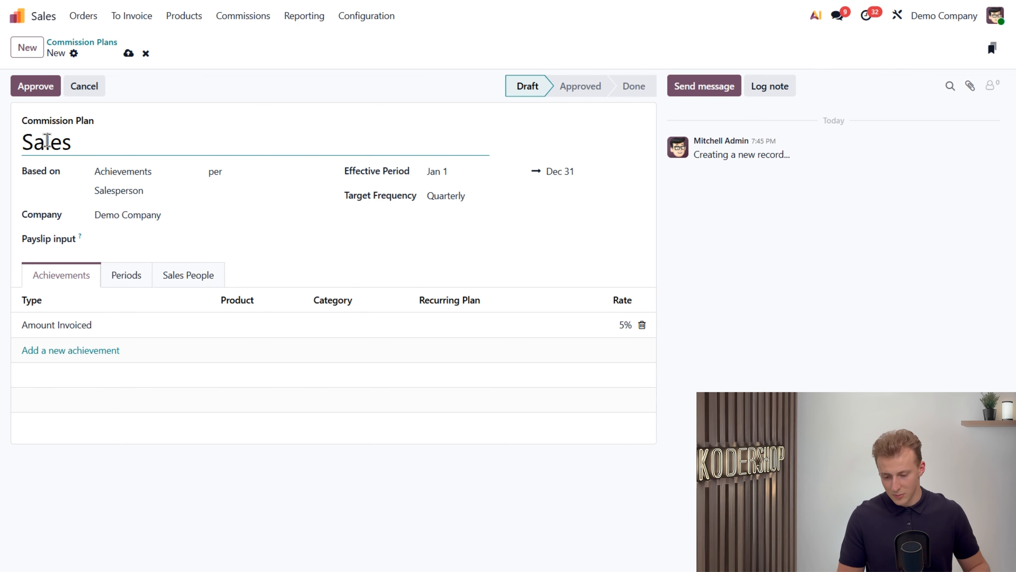
type("person 2025")
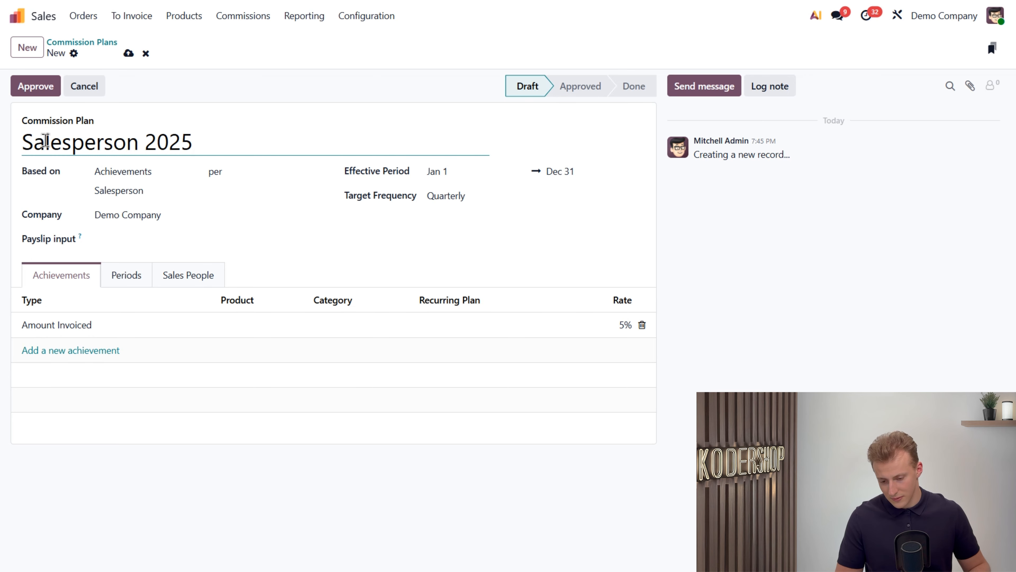
Step: Base the commission plan on Targets per Salesperson
left_click(57, 181)
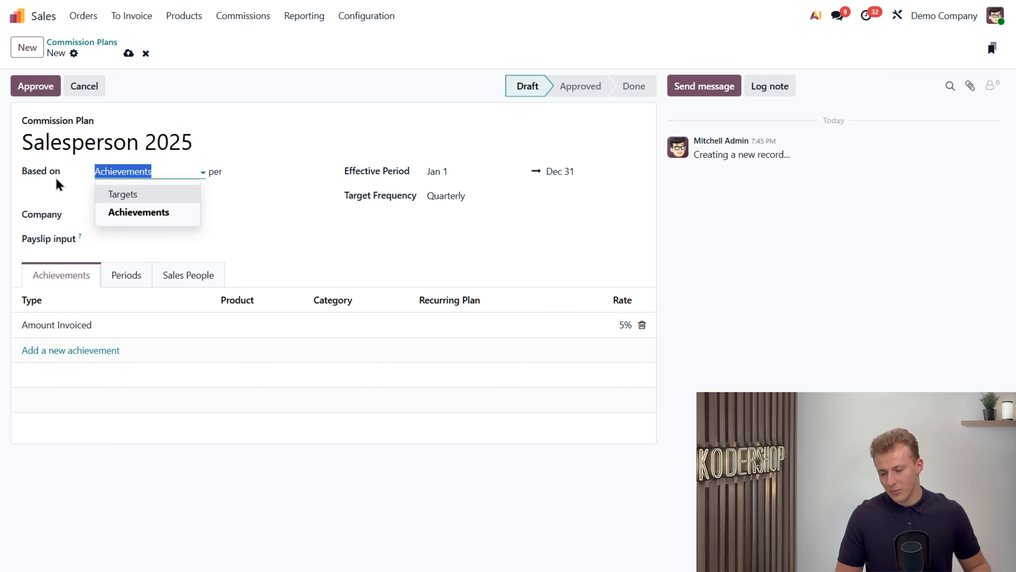
left_click(144, 194)
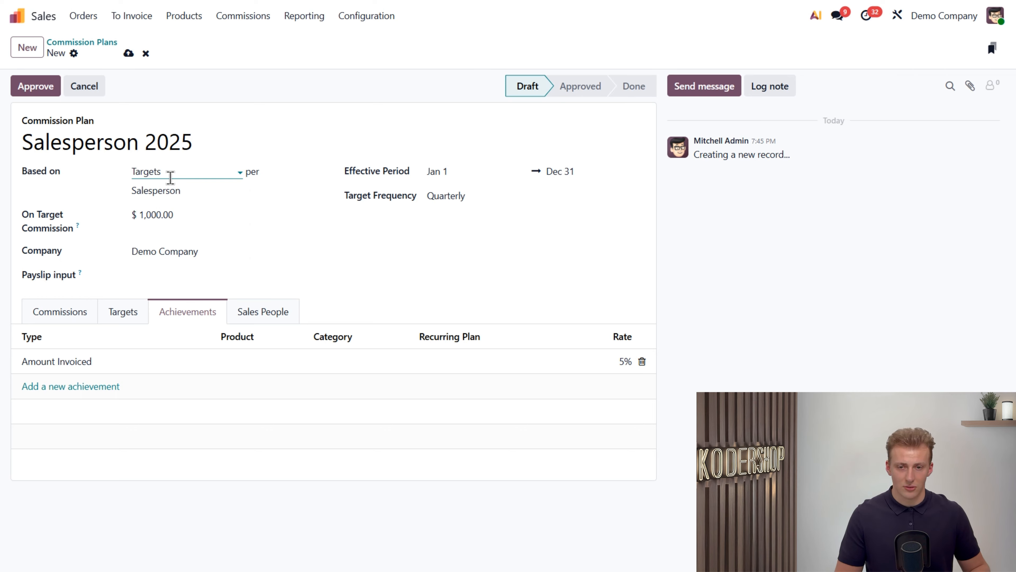
left_click(186, 193)
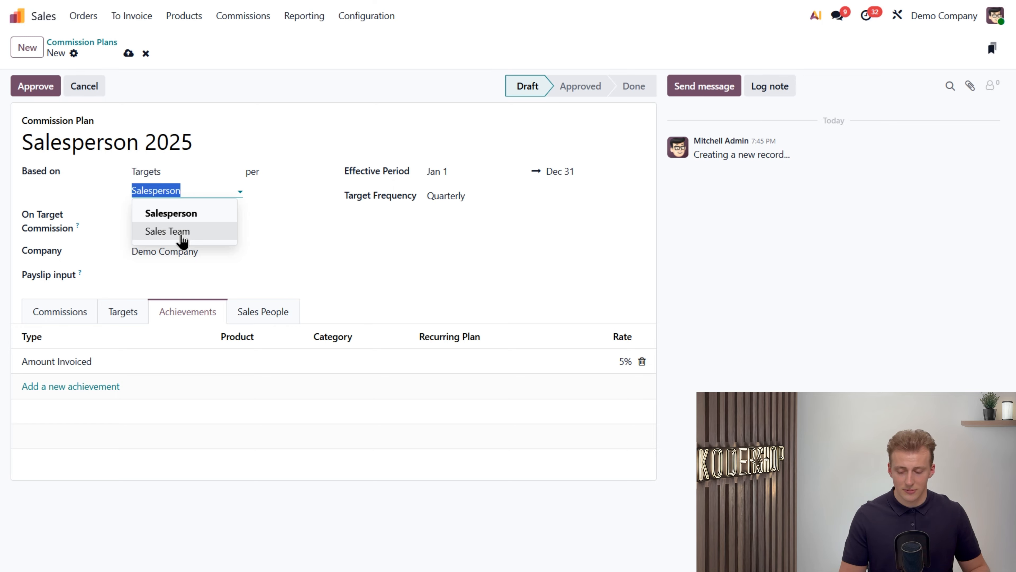
left_click(129, 188)
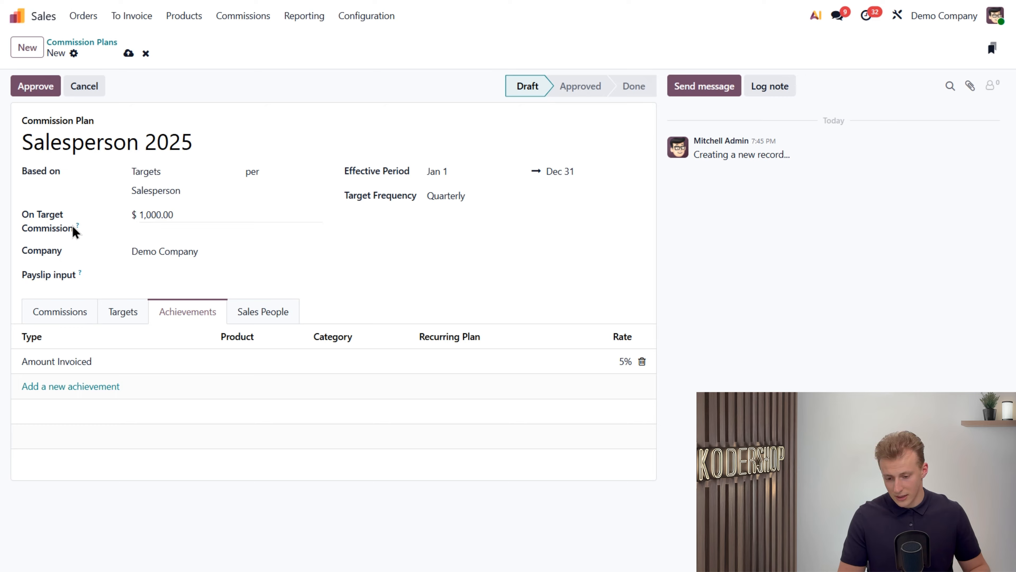
Step: Set the commission plan's payslip input to Commission
mouse_move(76, 227)
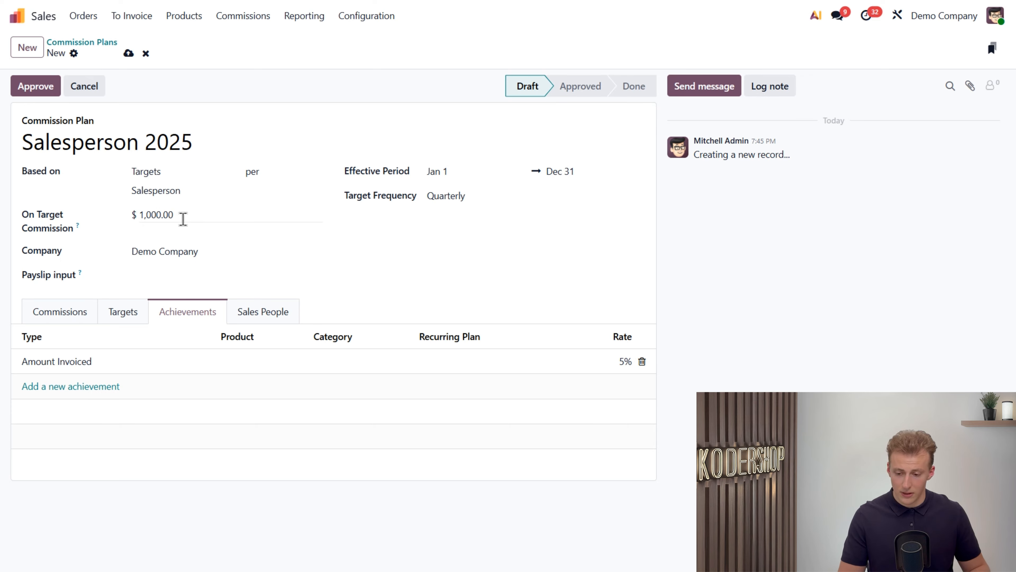
left_click(183, 219)
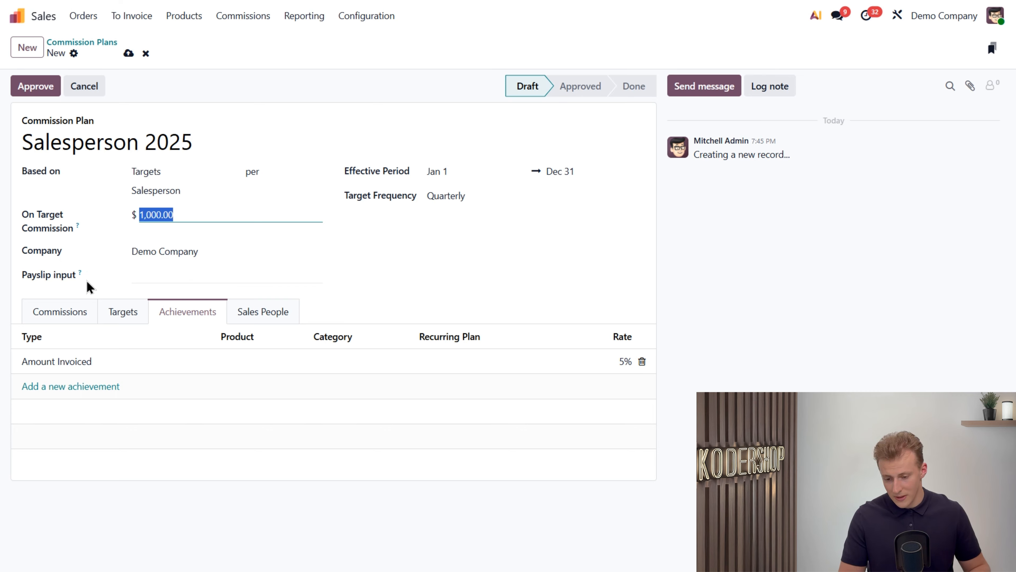
left_click(140, 277)
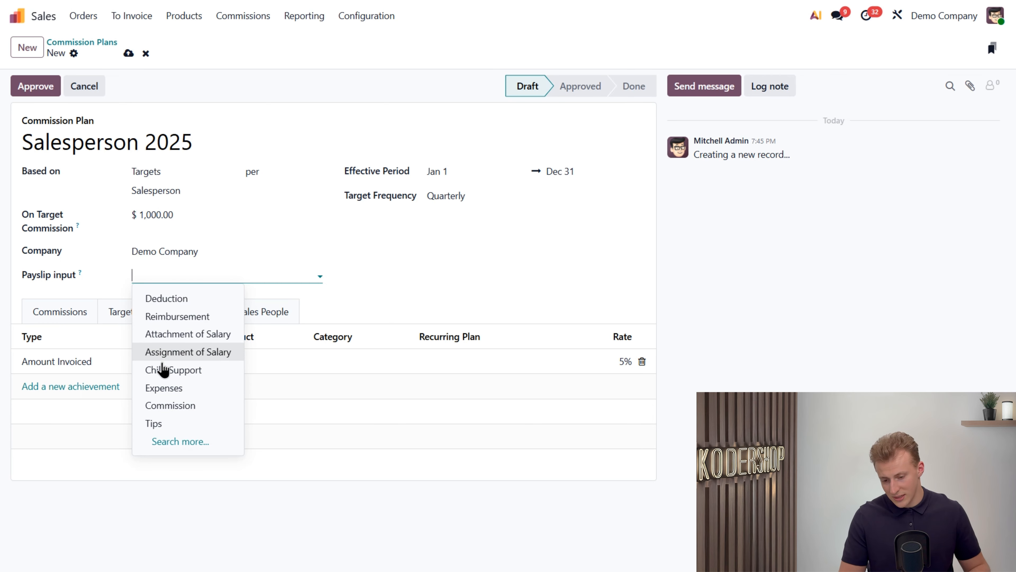
left_click(177, 408)
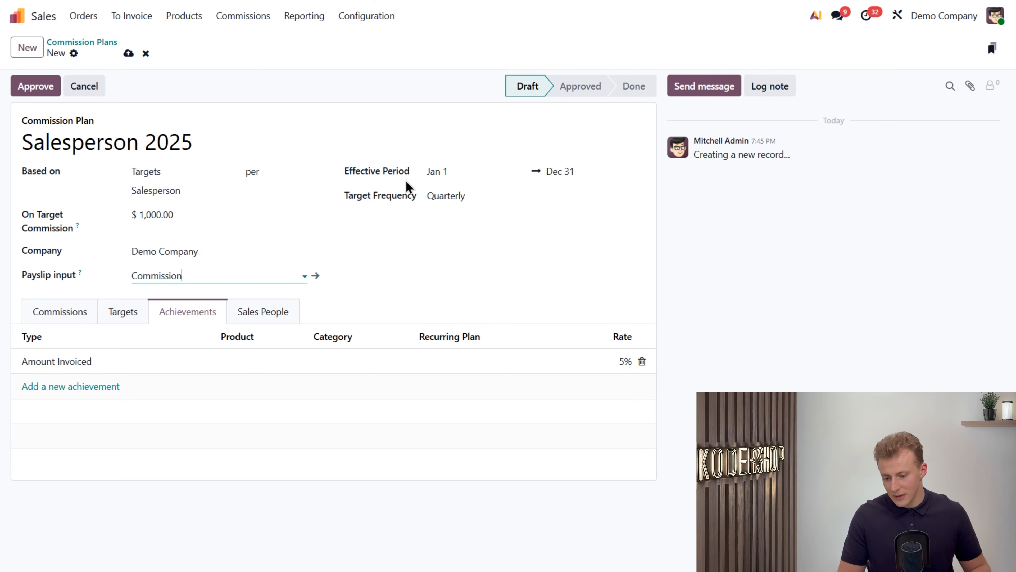
Step: Choose Quarterly as the plan's target frequency and save the commission plan
left_click(567, 173)
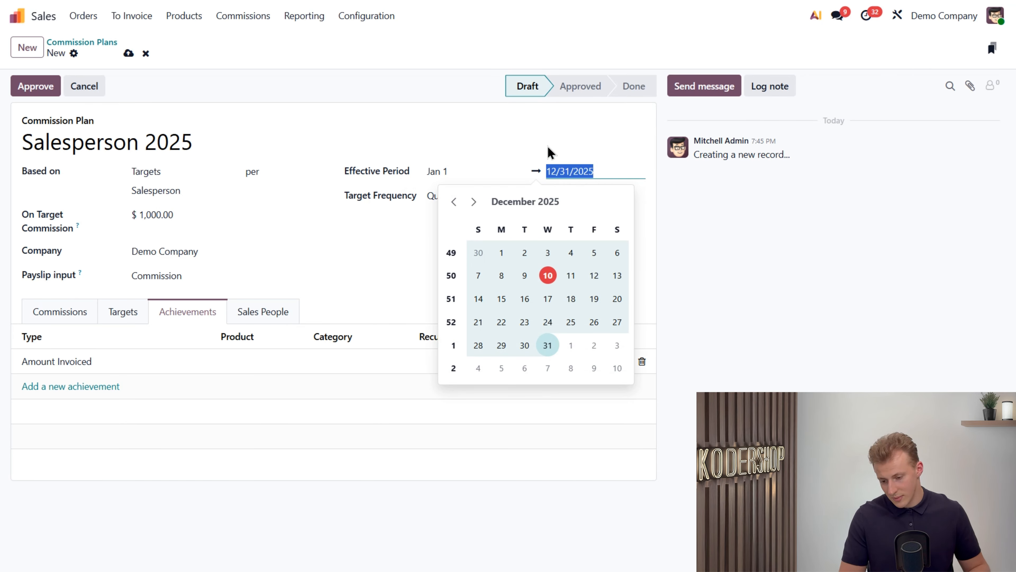
left_click(548, 159)
left_click(477, 198)
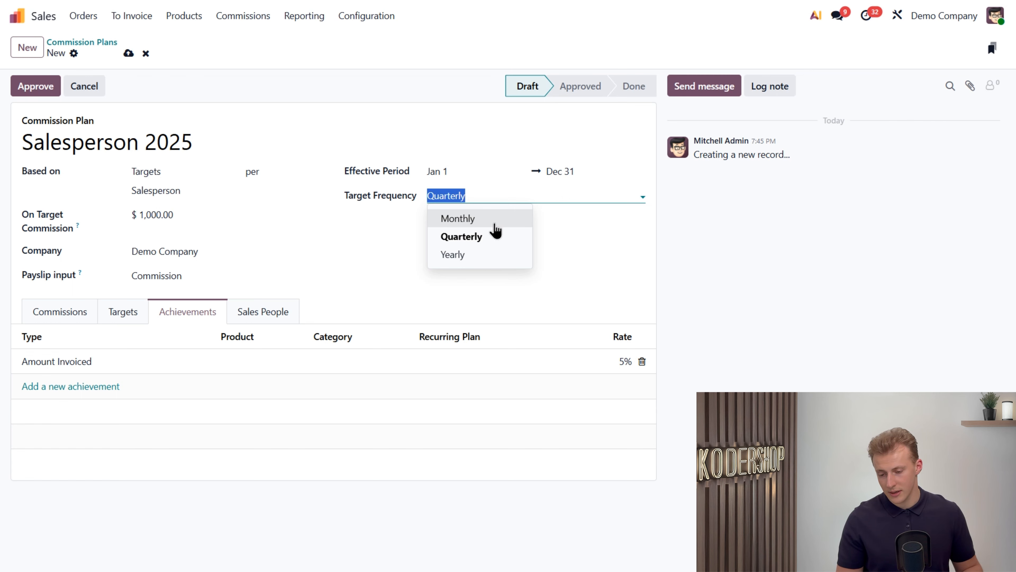
left_click(476, 237)
key("alt+s")
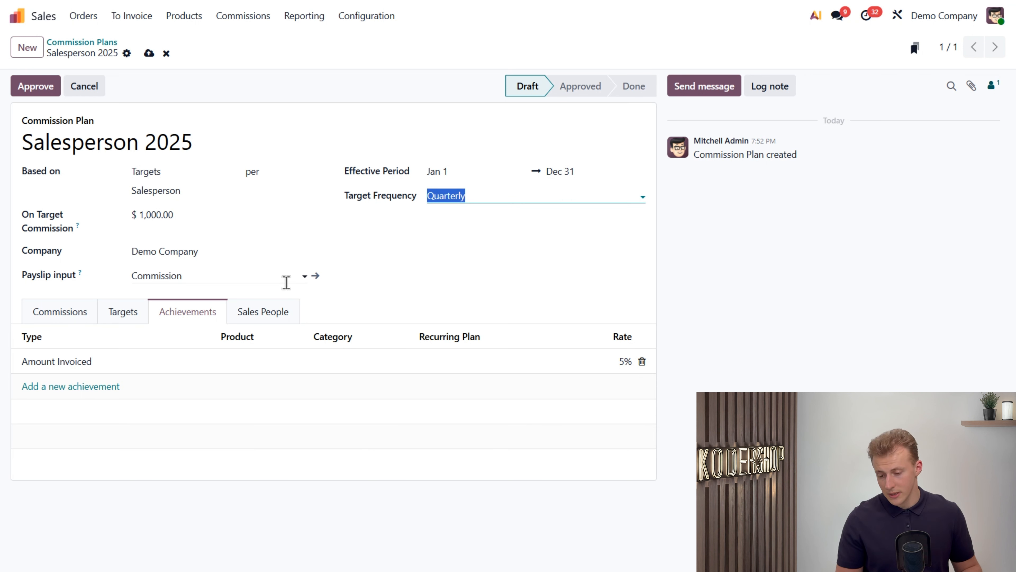
Step: Set the plan's targets for 2025 Q1 and 2025 Q2 to $10,000 each
left_click(136, 316)
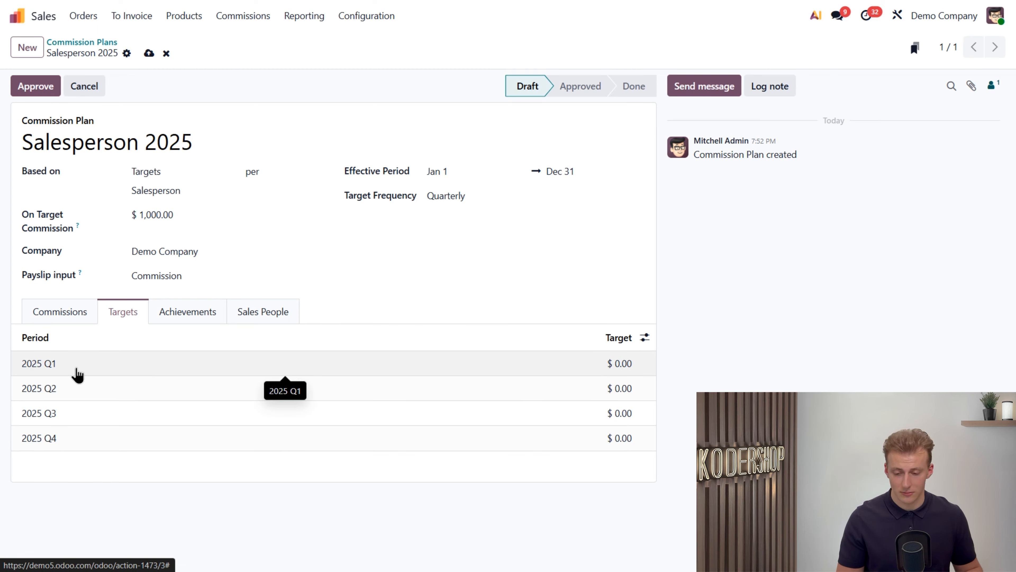
left_click(626, 365)
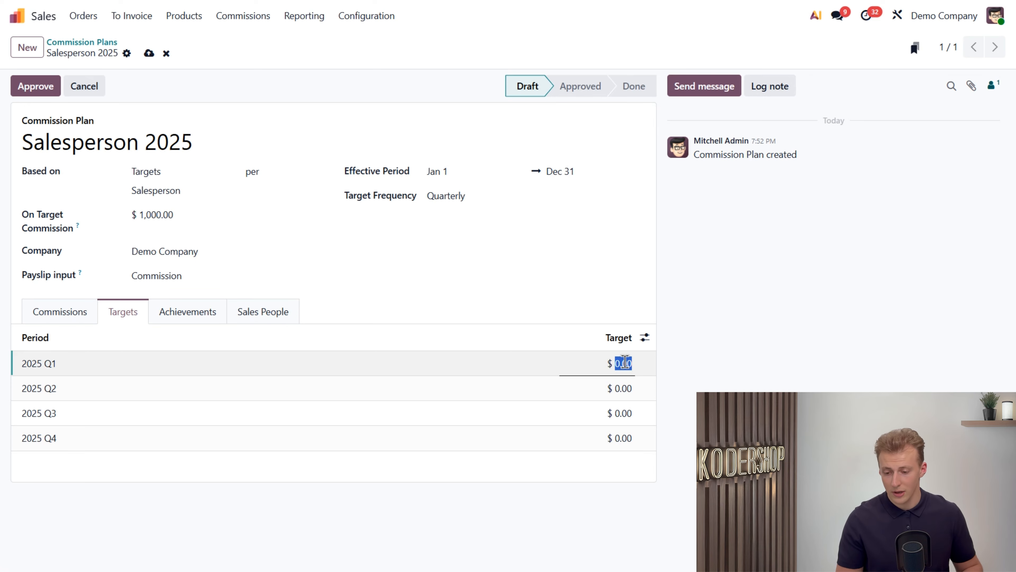
type("10000")
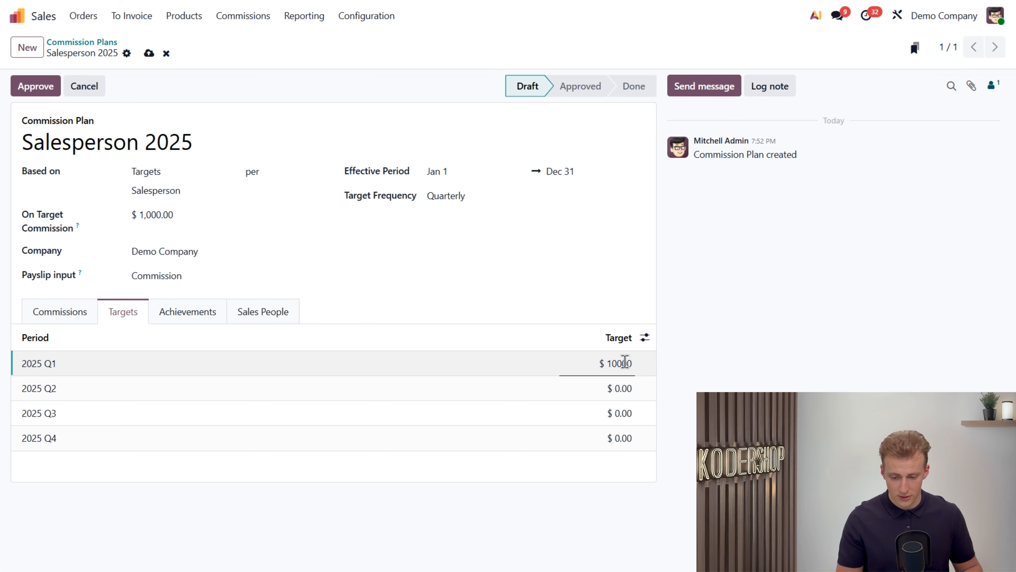
key("Return")
type("10,000")
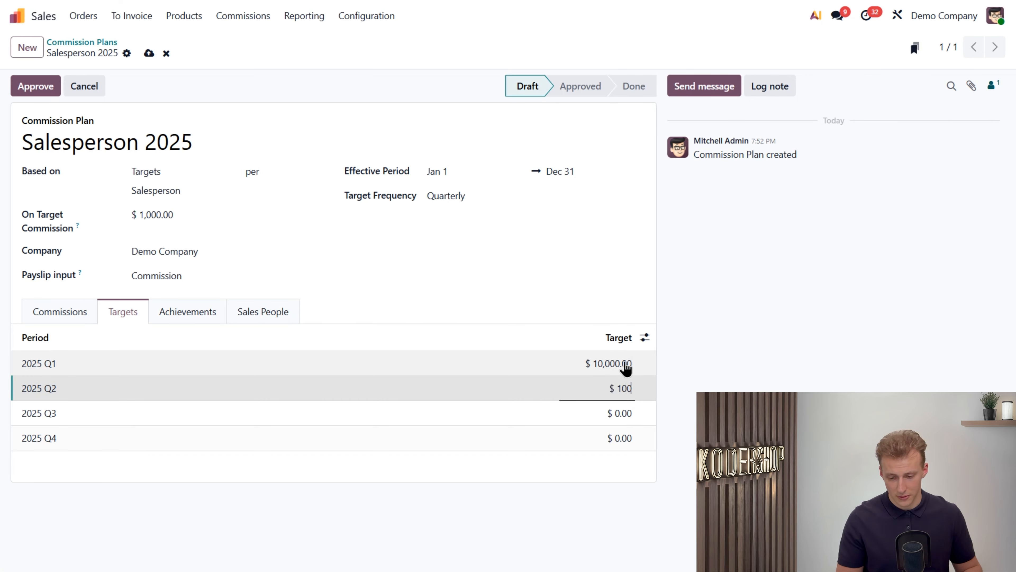
key("Return")
key("Return")
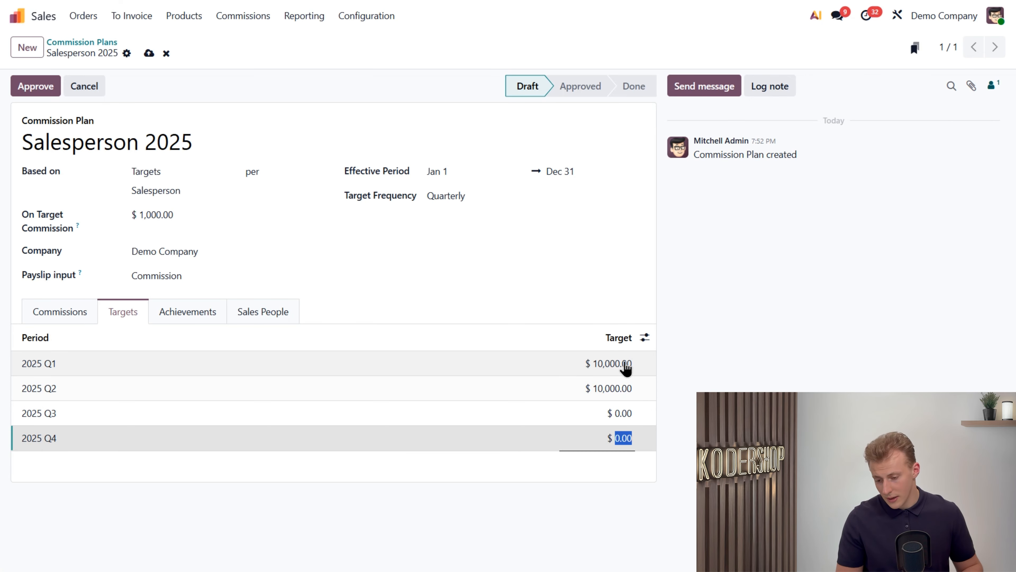
Step: Set the plan's targets for 2025 Q3 and 2025 Q4 to $2,000 each
key("shift+Tab")
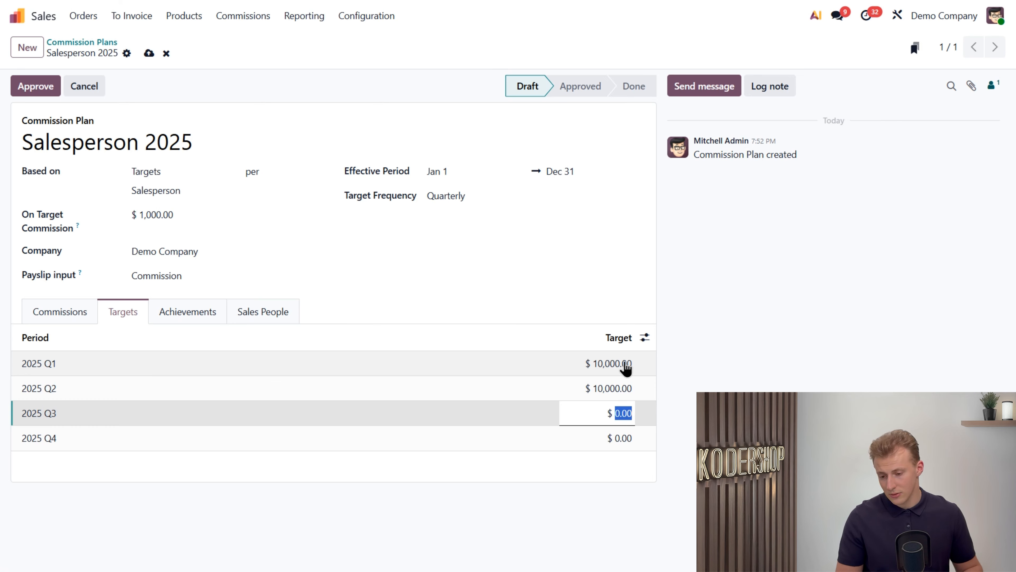
type("2000")
key("Return")
type("20")
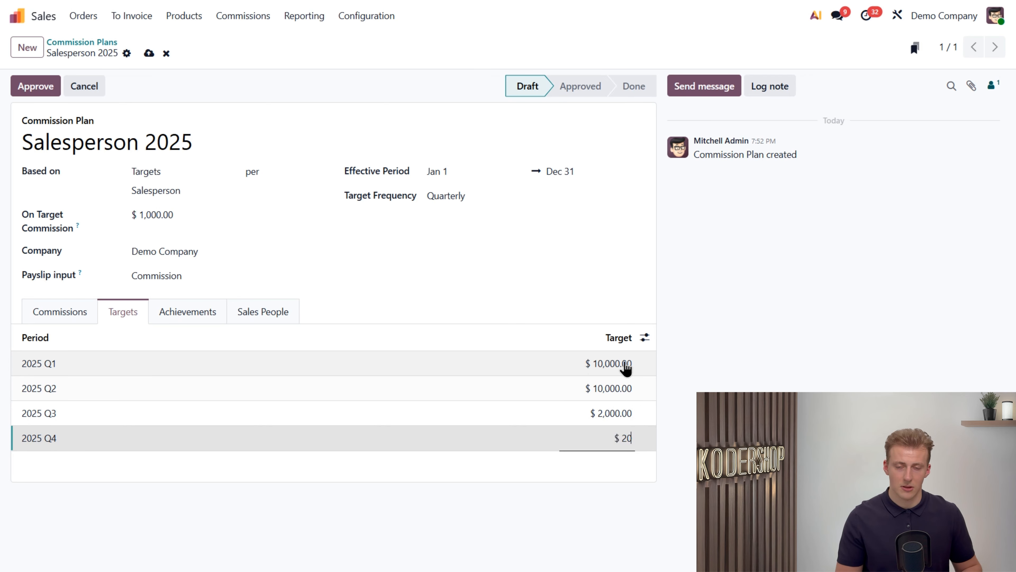
type("00")
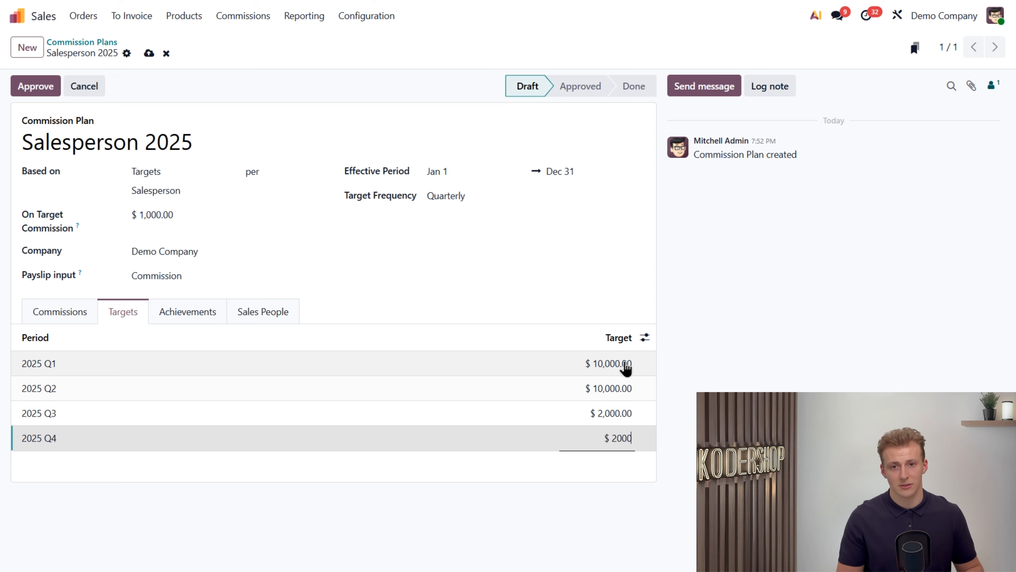
Step: Set the rate of the Amount Invoiced achievement to 100%, checking the available achievement types
left_click(192, 321)
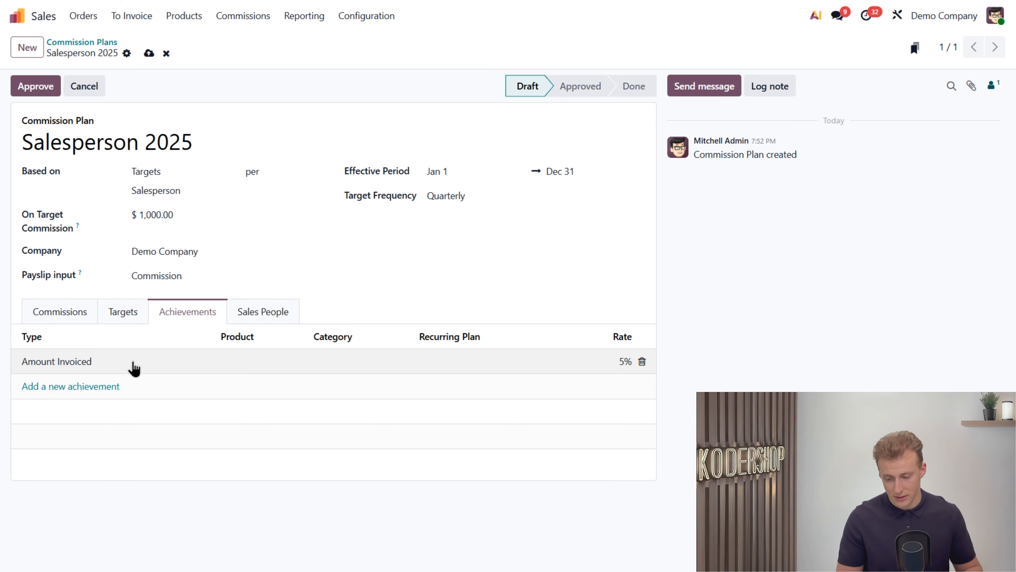
left_click(110, 358)
left_click(110, 357)
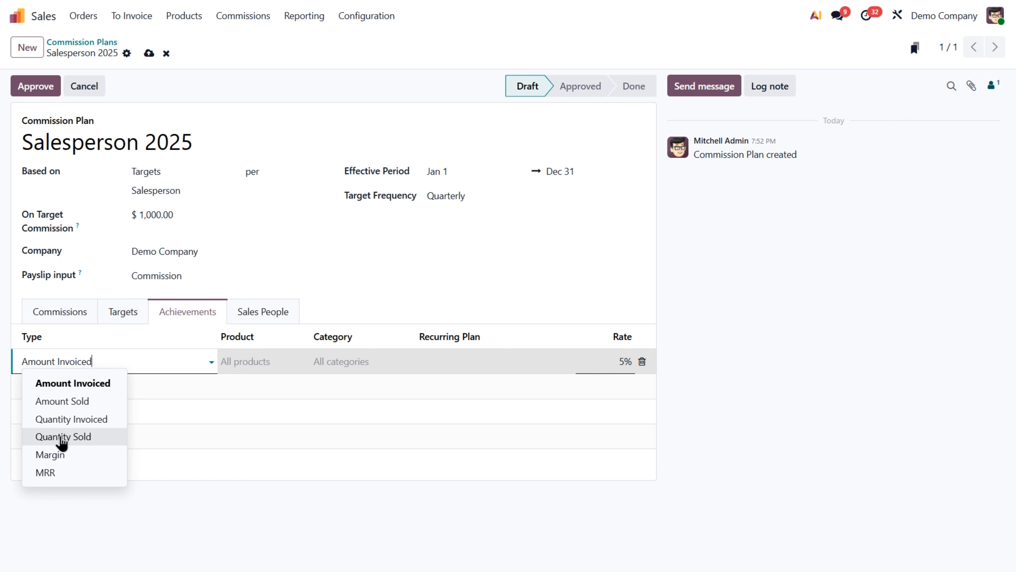
left_click(83, 389)
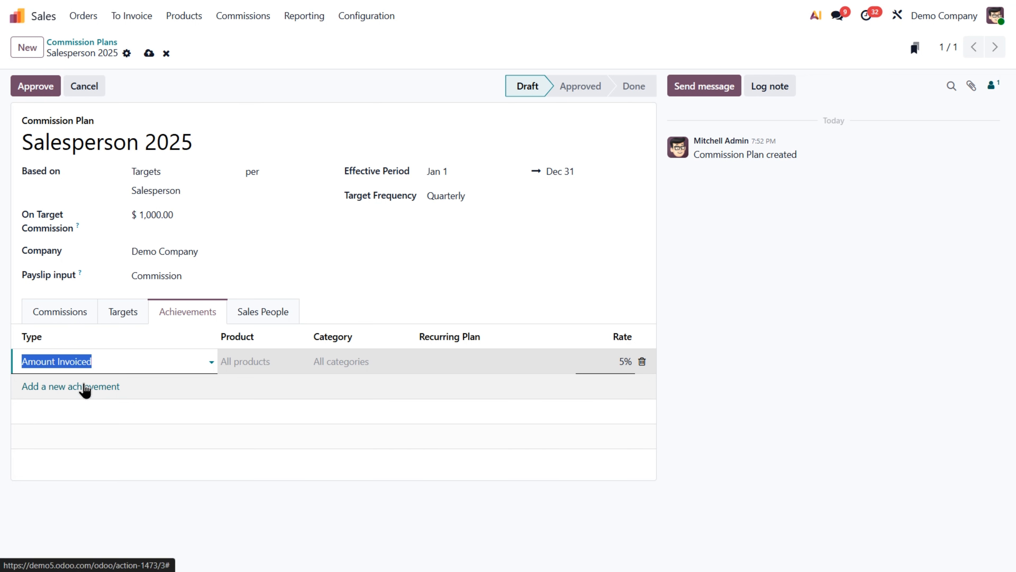
left_click(622, 362)
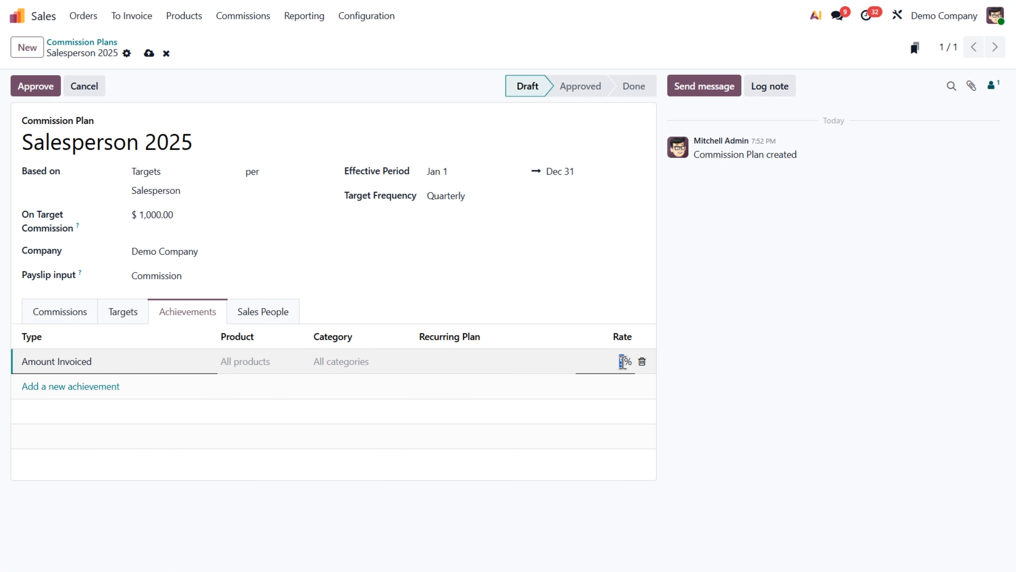
type("100")
Step: Add one salesperson to the commission plan's sales people, picking an existing user
left_click(287, 320)
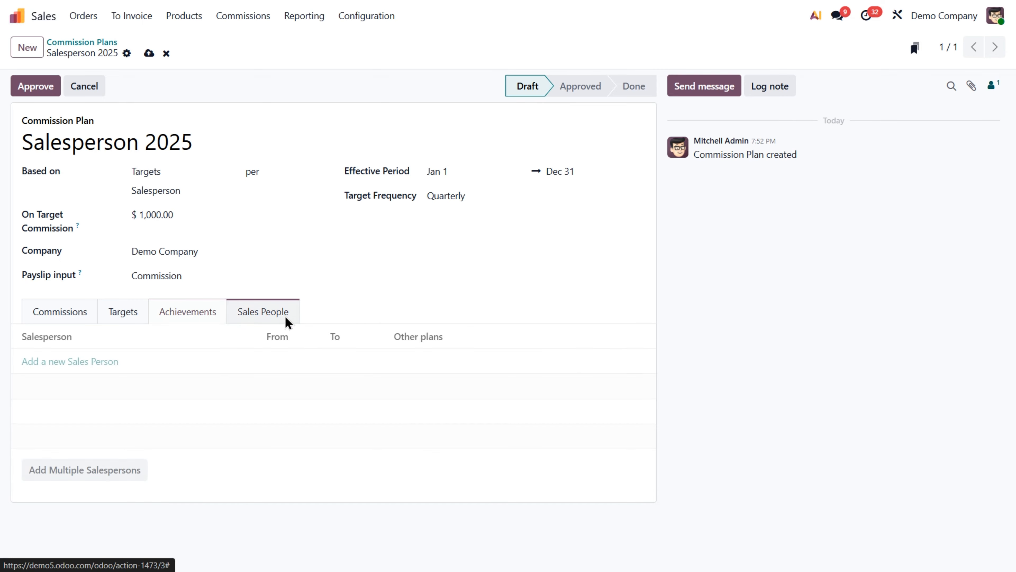
left_click(104, 359)
left_click(54, 401)
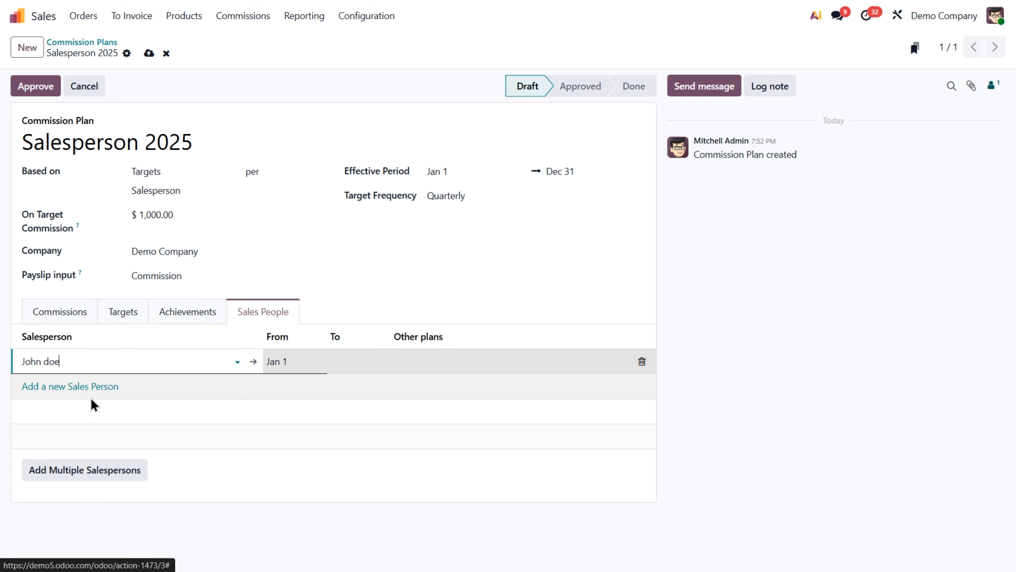
Step: Add a second existing user to the plan's sales people to check their other plans, and remove that entry again
left_click(88, 387)
left_click(88, 387)
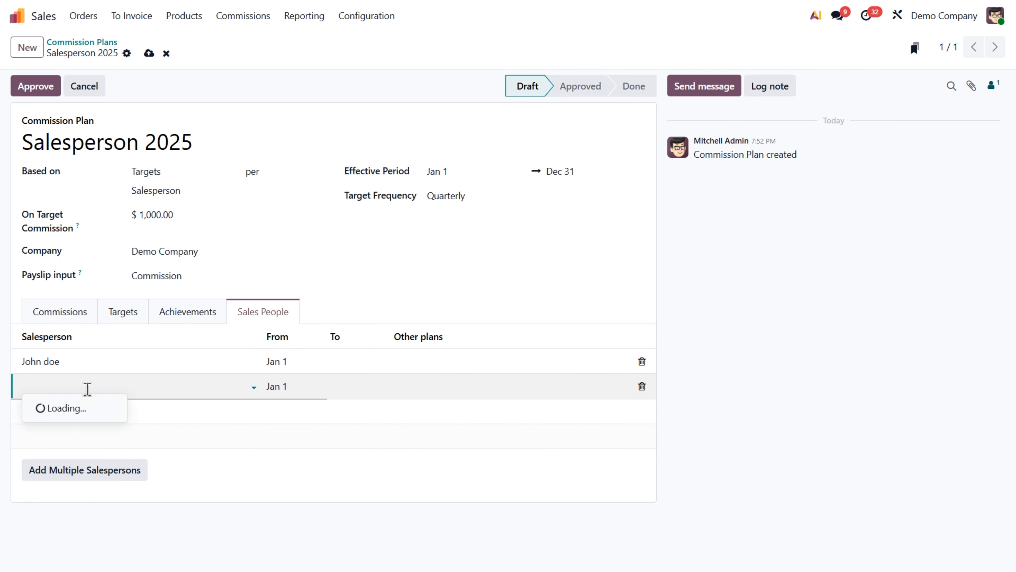
left_click(88, 407)
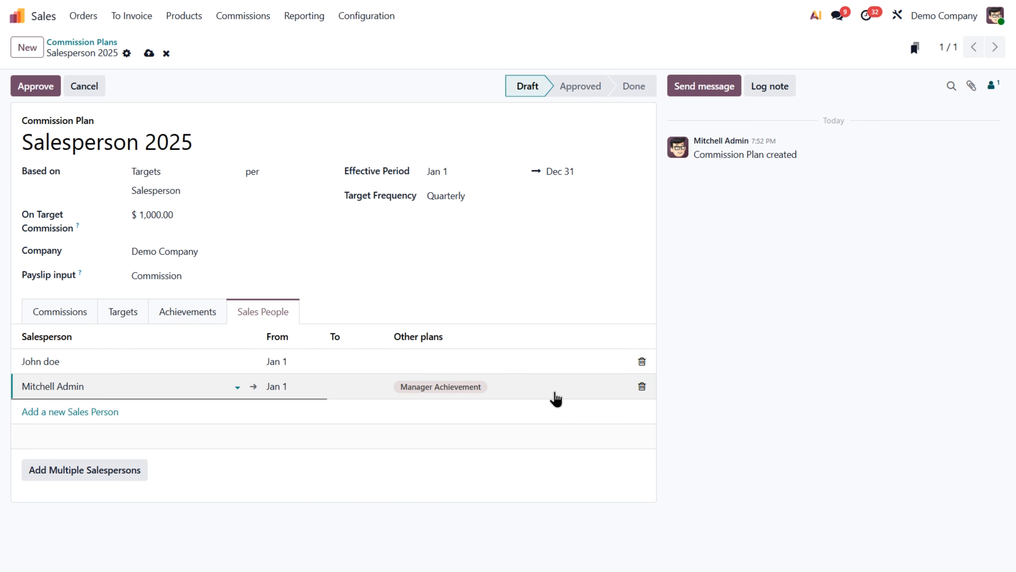
left_click(642, 387)
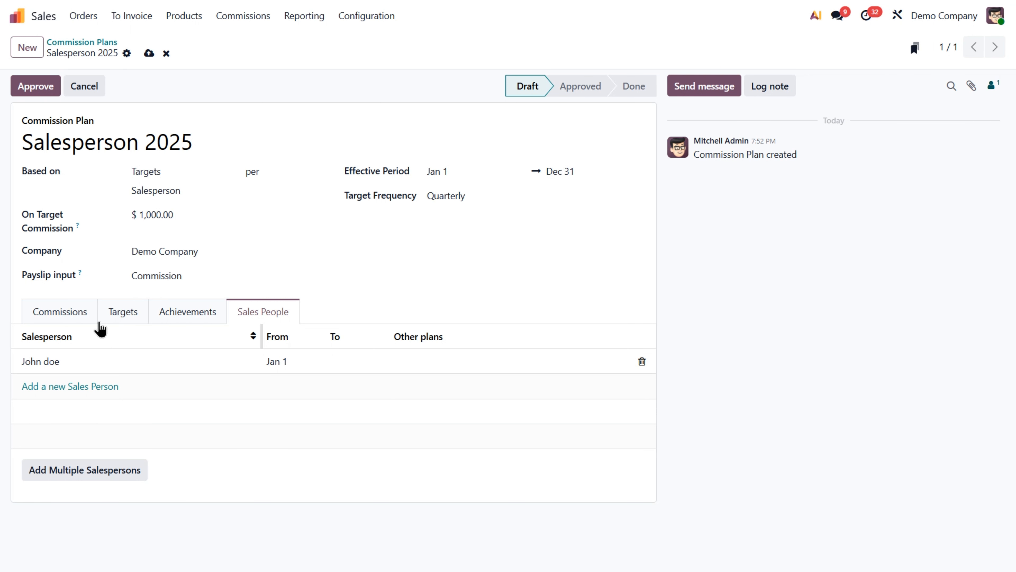
Step: Set the commission for the 50% target completion level to $300
left_click(71, 319)
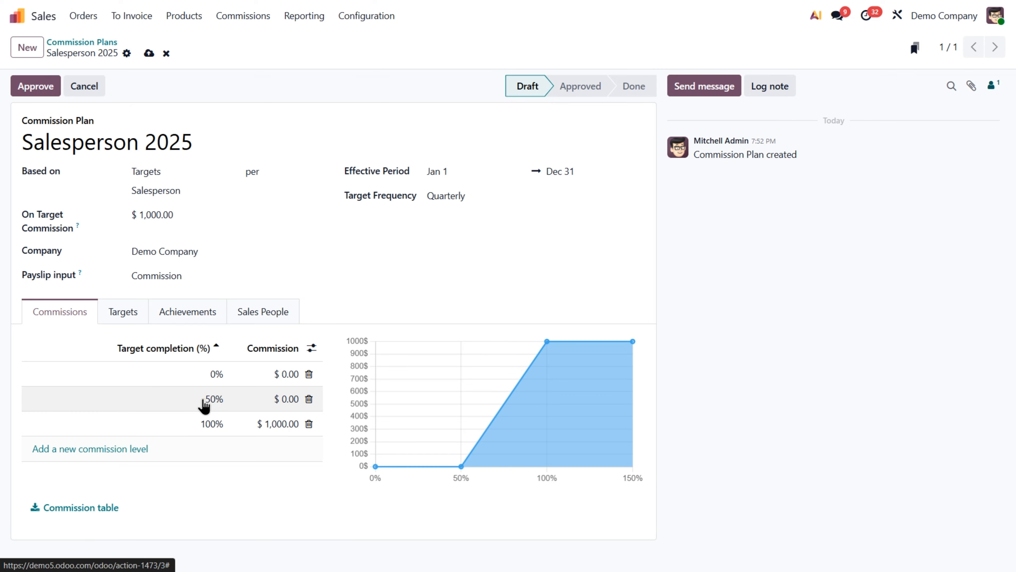
left_click(290, 399)
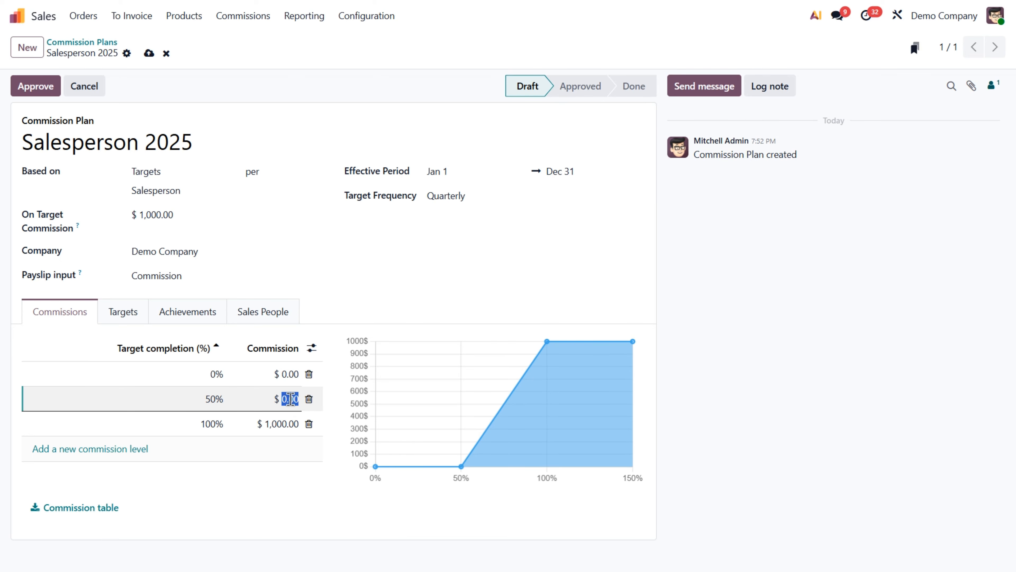
type("300")
Step: Add a commission level for 200% target completion with a commission of $2,200
left_click(128, 449)
type("200")
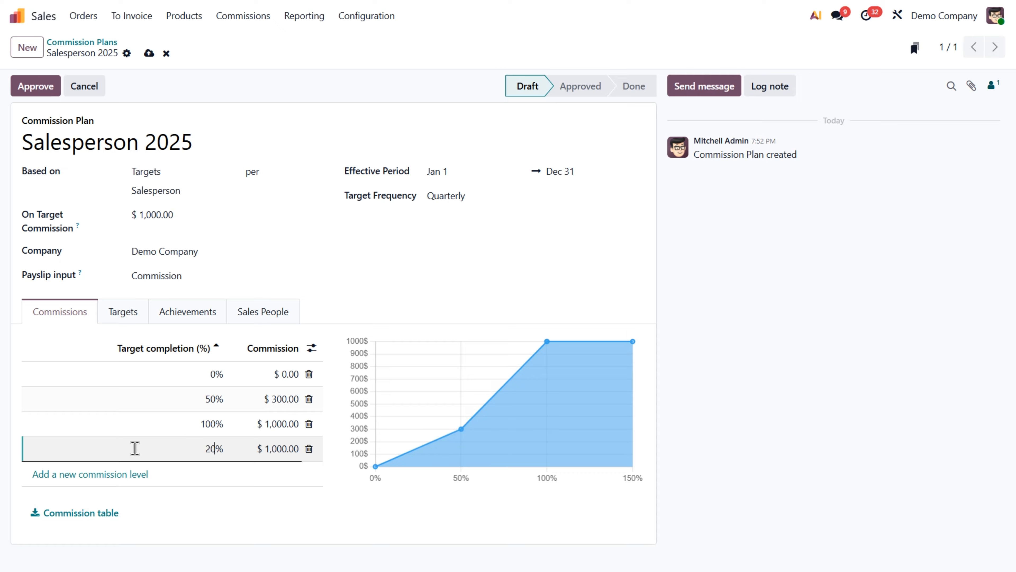
key("Tab")
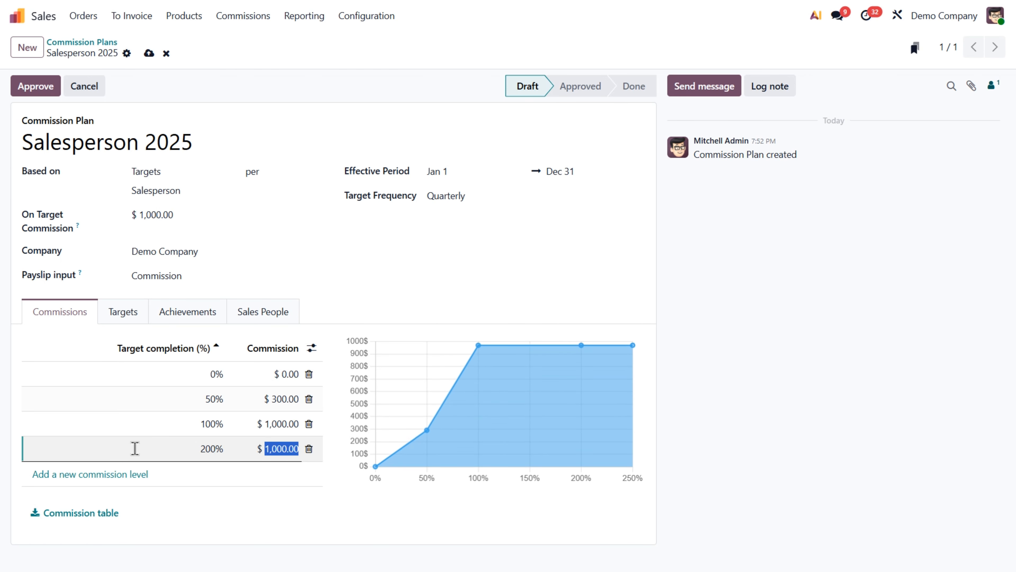
type("2200")
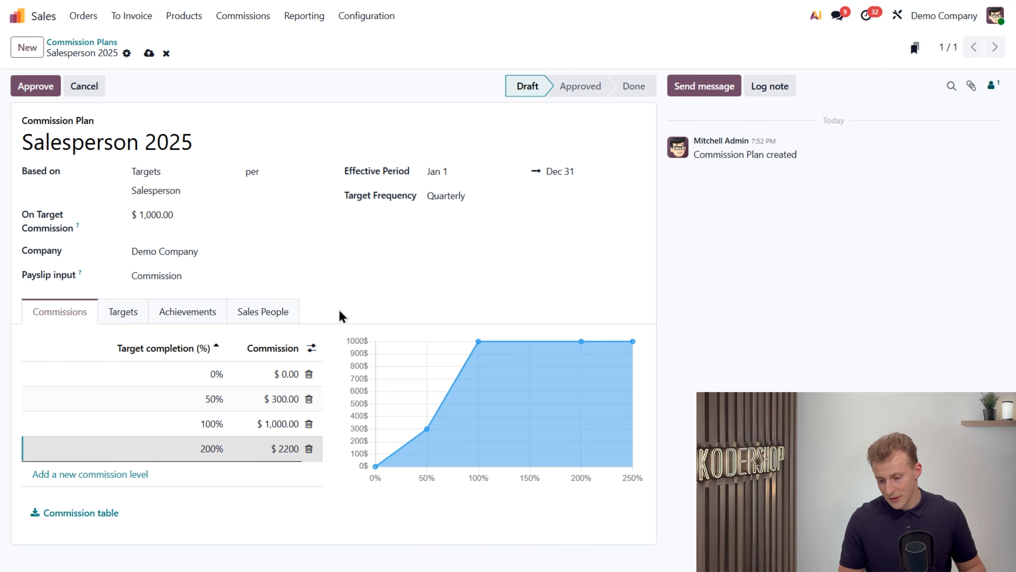
left_click(339, 309)
Step: Approve the Salesperson 2025 commission plan and review its targets, achievements and commission levels
left_click(47, 91)
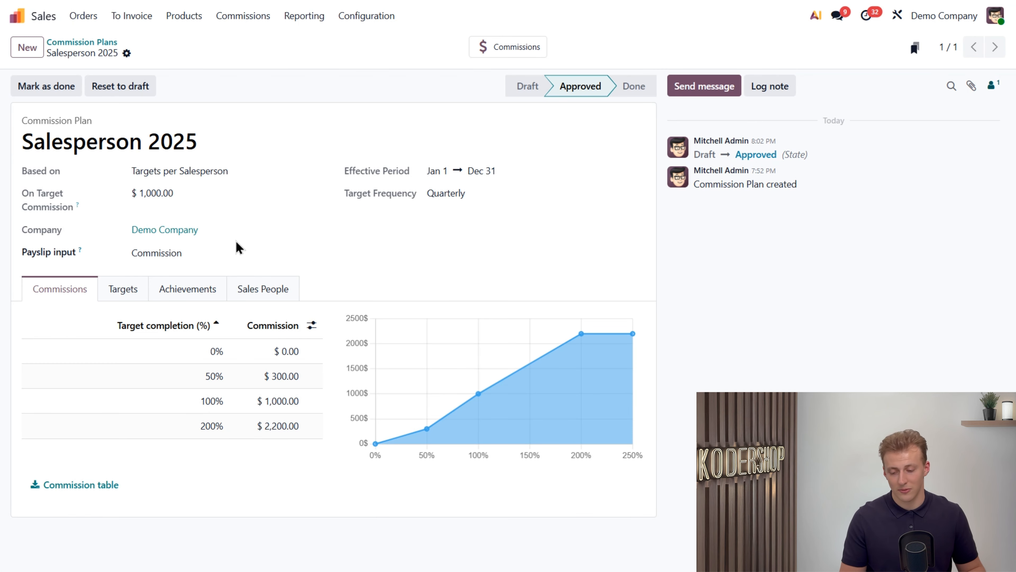
left_click(144, 289)
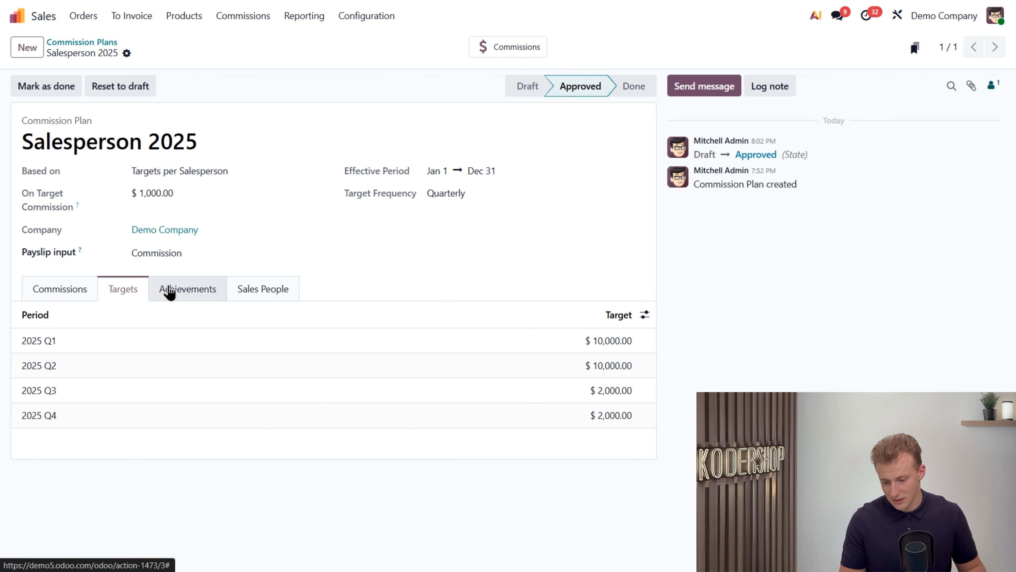
left_click(180, 292)
left_click(87, 290)
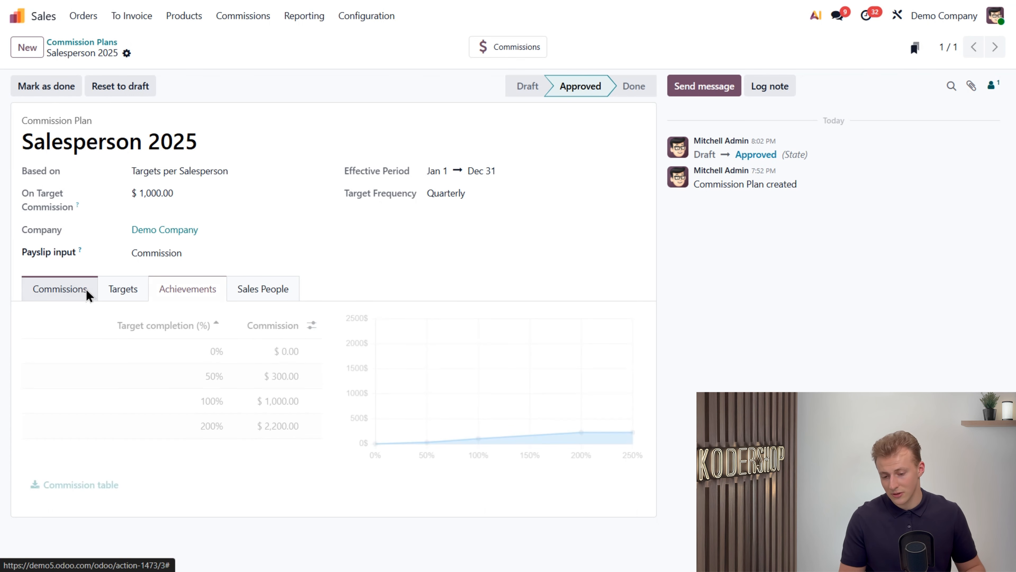